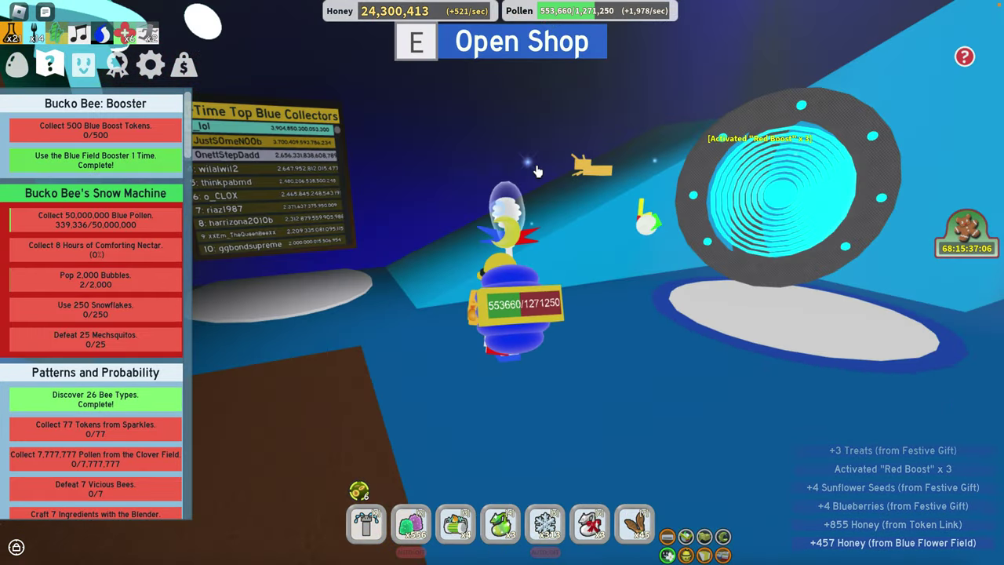
Walk around the hive platform while orbiting the camera around the character.
key("w")
key("w")
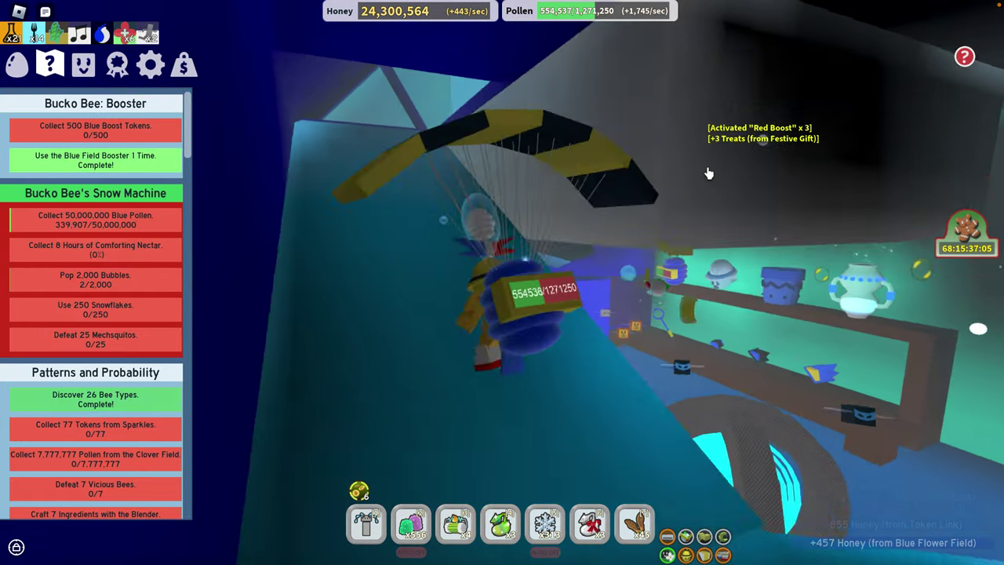
key("w")
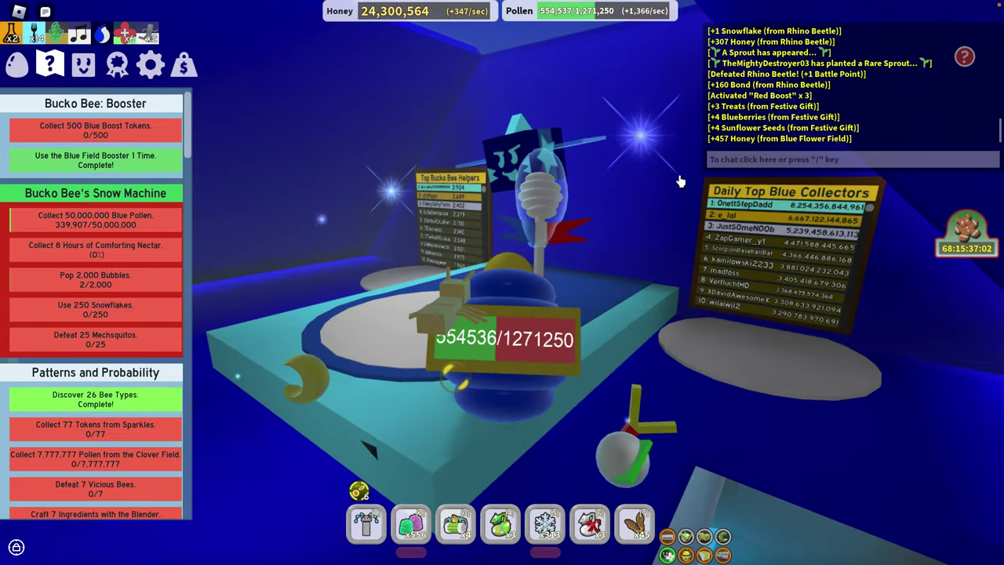
left_click_drag(681, 181, 814, 115)
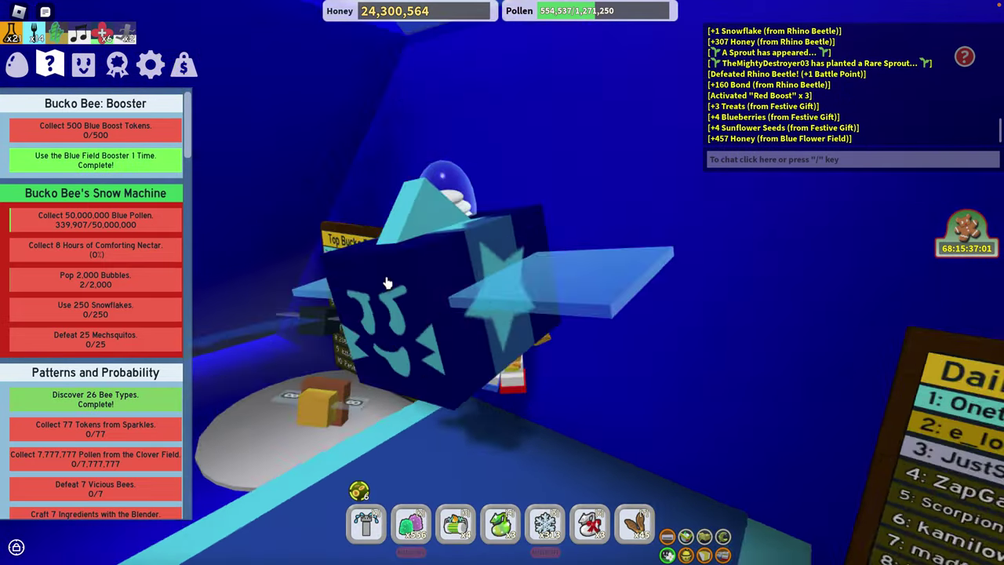
mouse_move(386, 283)
left_mouse_down()
mouse_move(287, 148)
mouse_move(198, 114)
left_mouse_up()
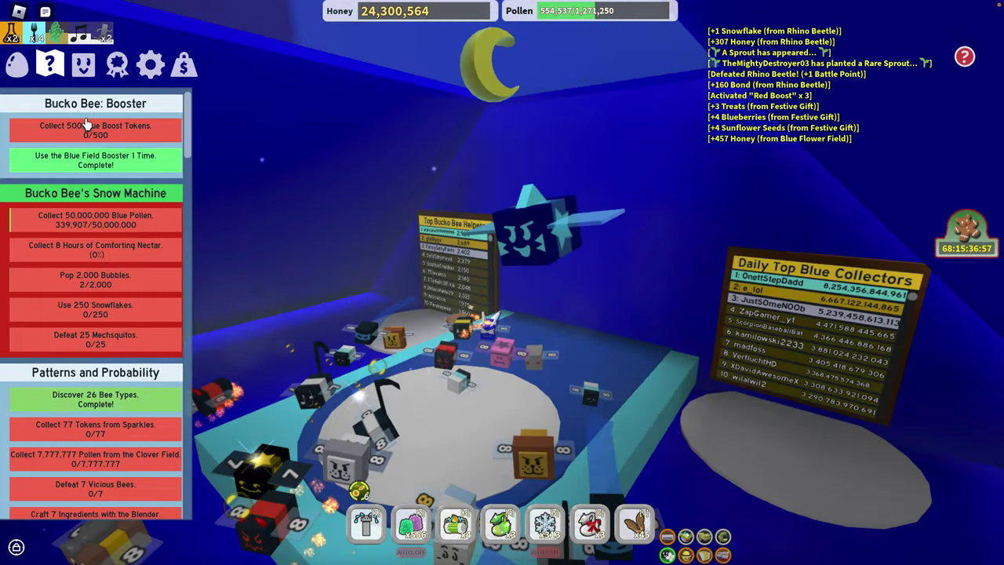
scroll(502, 314, "up", 5)
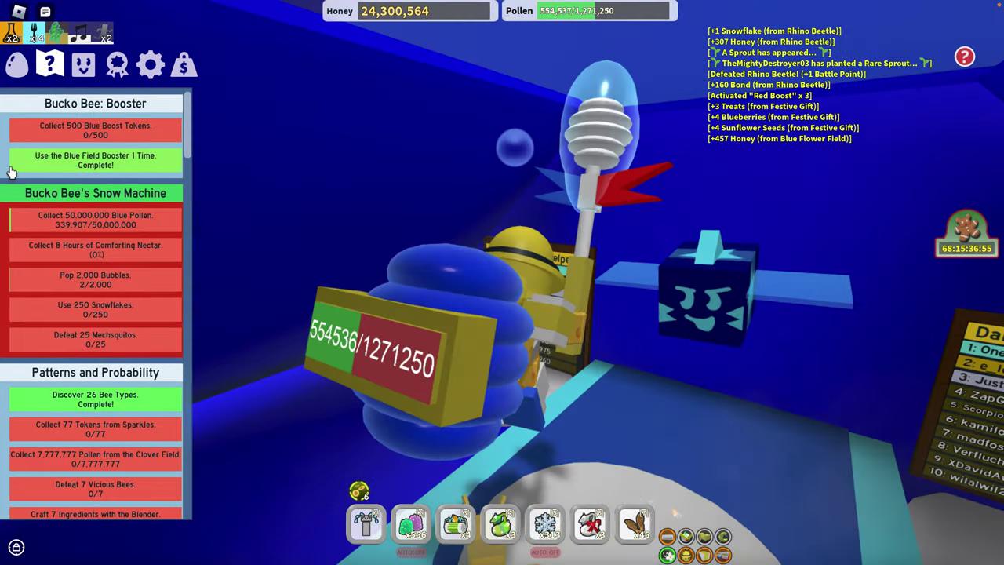
left_click_drag(502, 282, 444, 251)
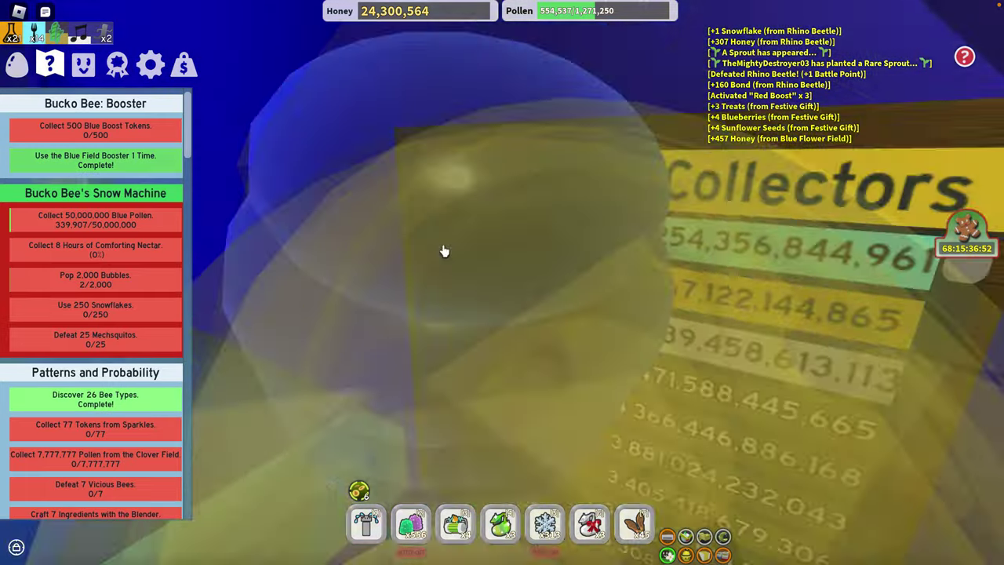
scroll(444, 251, "down", 5)
left_click_drag(444, 251, 236, 157)
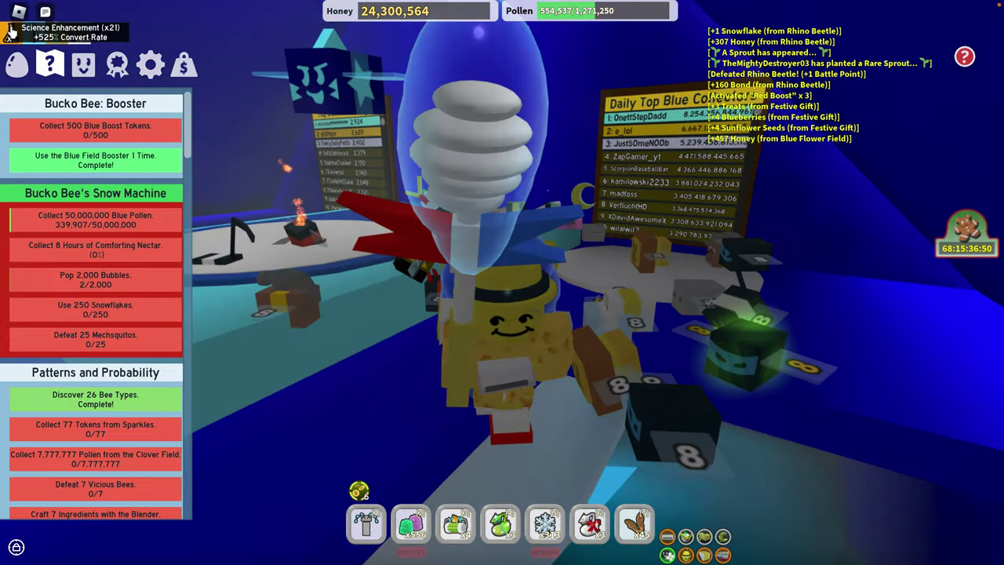
key("Right")
left_click_drag(502, 282, 392, 235)
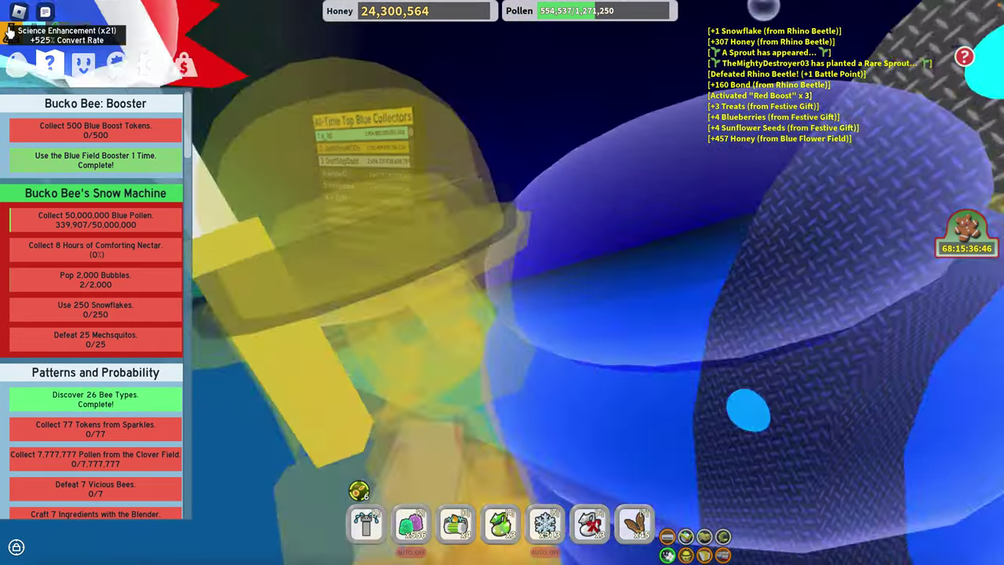
left_click_drag(502, 282, 628, 235)
key("Right")
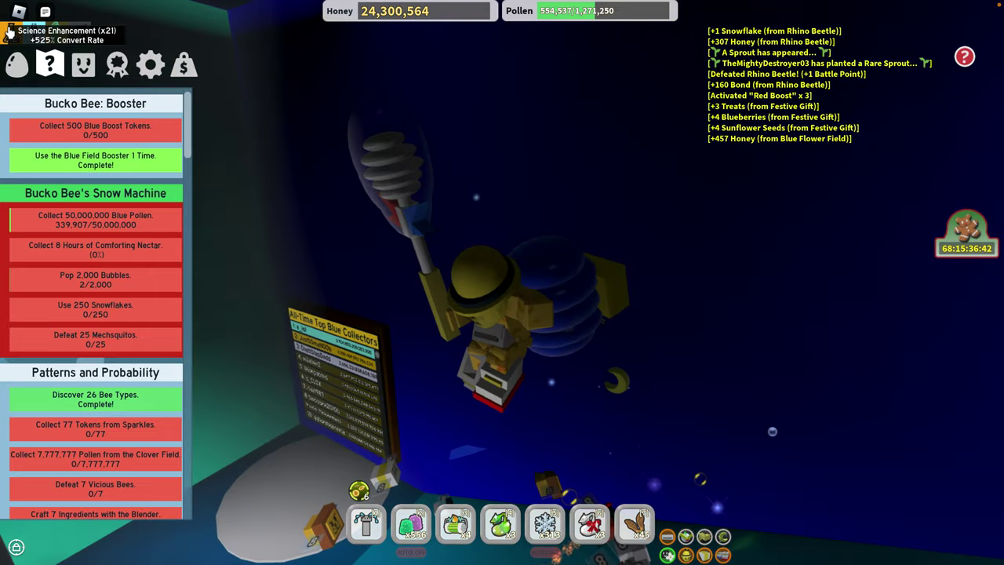
Leave the hive, glide onto the Blue Flower Field, and hop up beside gate 5.
key("w")
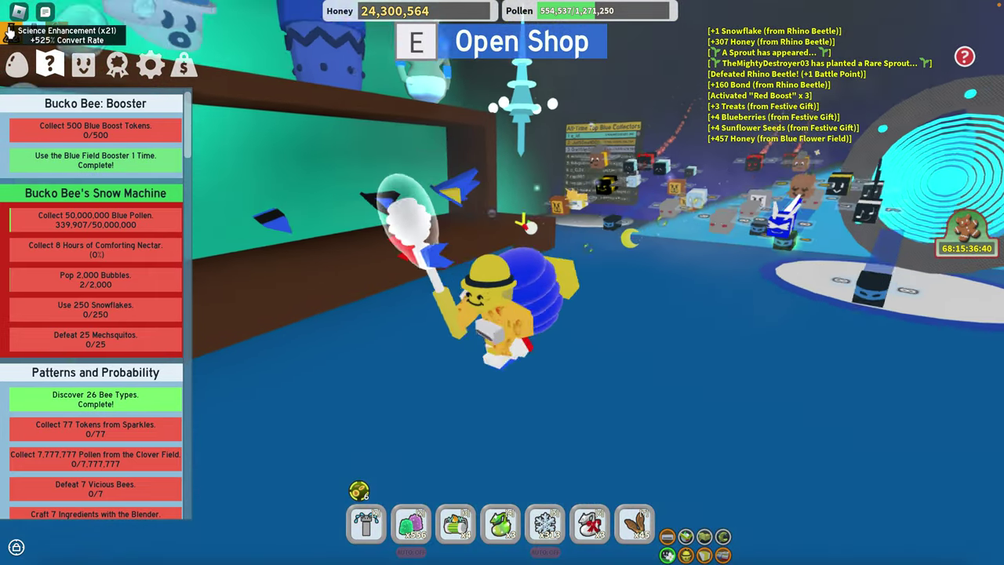
key("w")
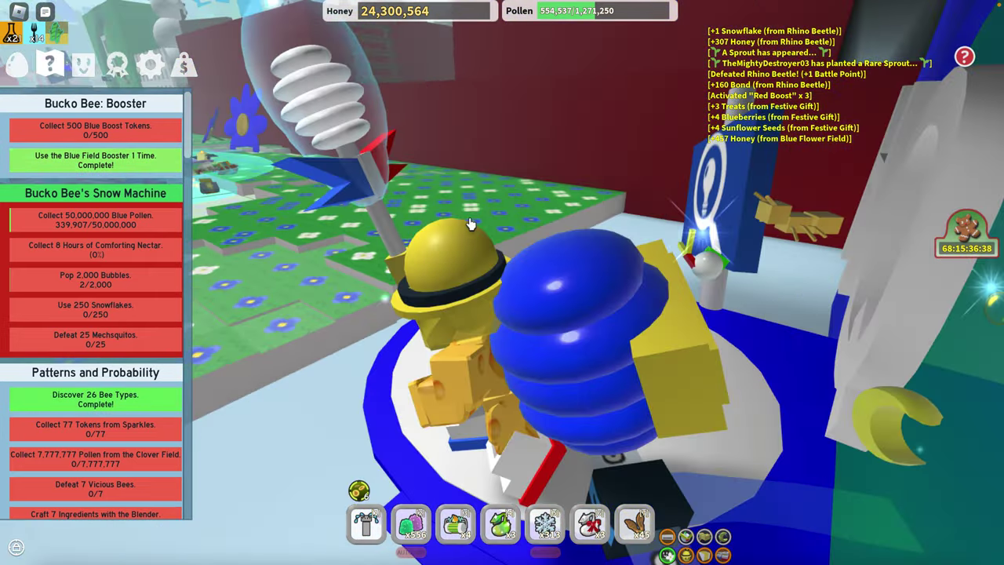
key("space")
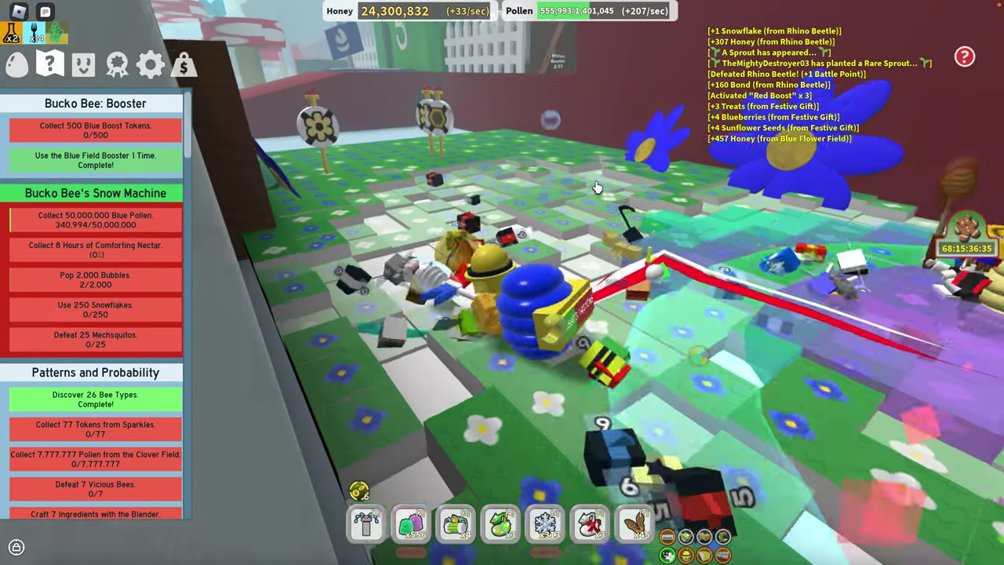
mouse_move(524, 213)
left_mouse_down()
mouse_move(597, 186)
mouse_move(540, 192)
left_mouse_up()
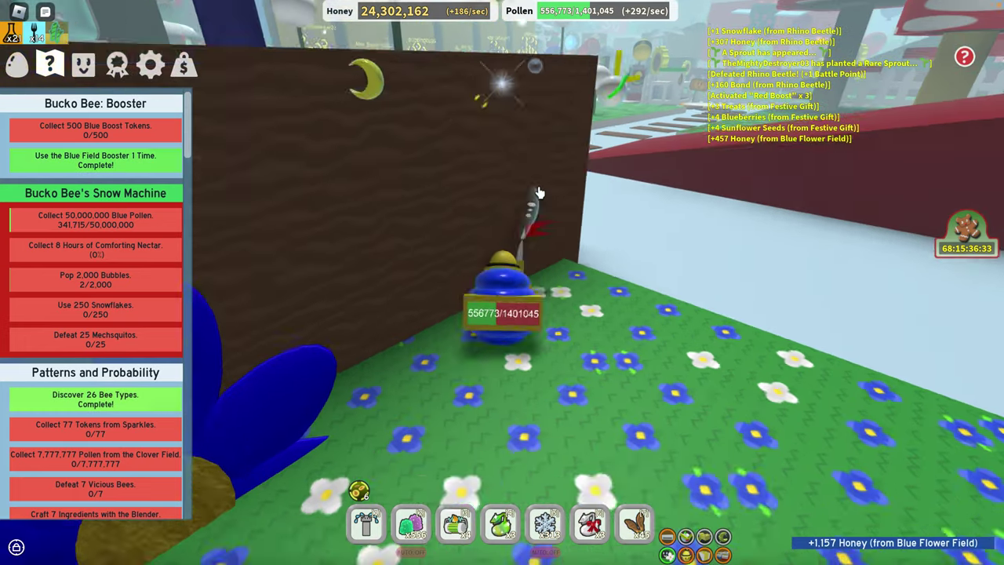
key("space")
key("space")
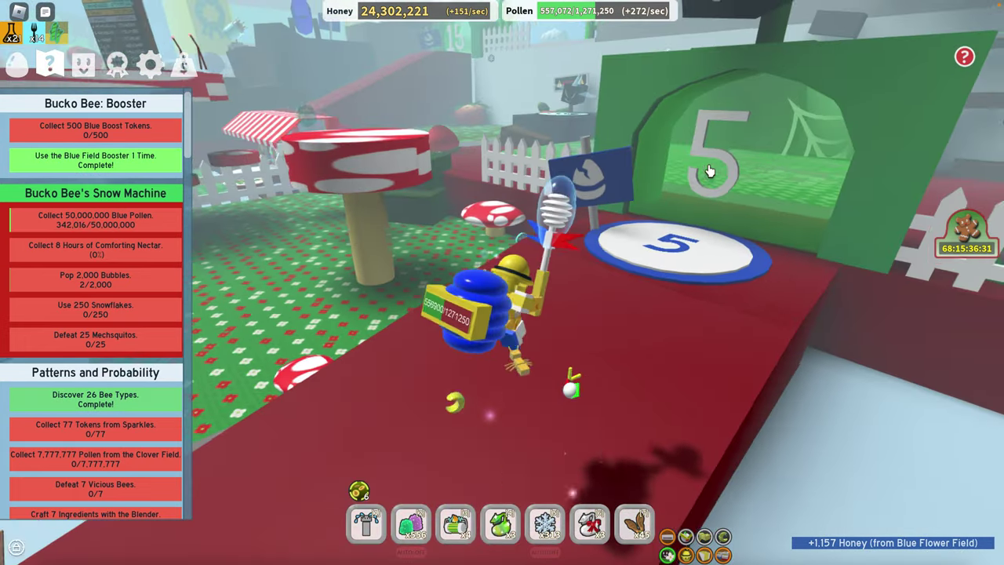
Launch from the gate 5 cannon and glide toward the Strawberry Field.
key("w")
key("e")
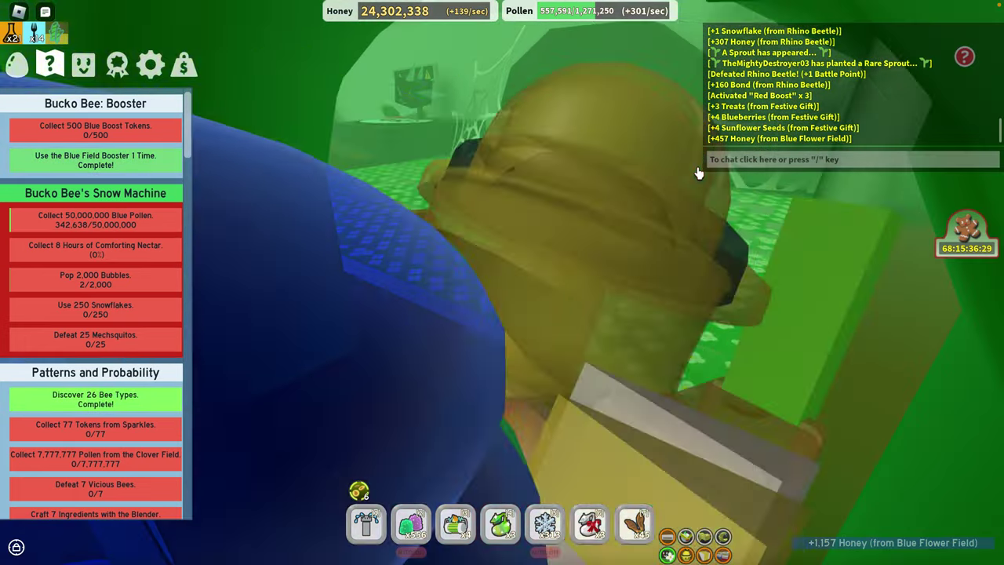
scroll(699, 173, "down", 3)
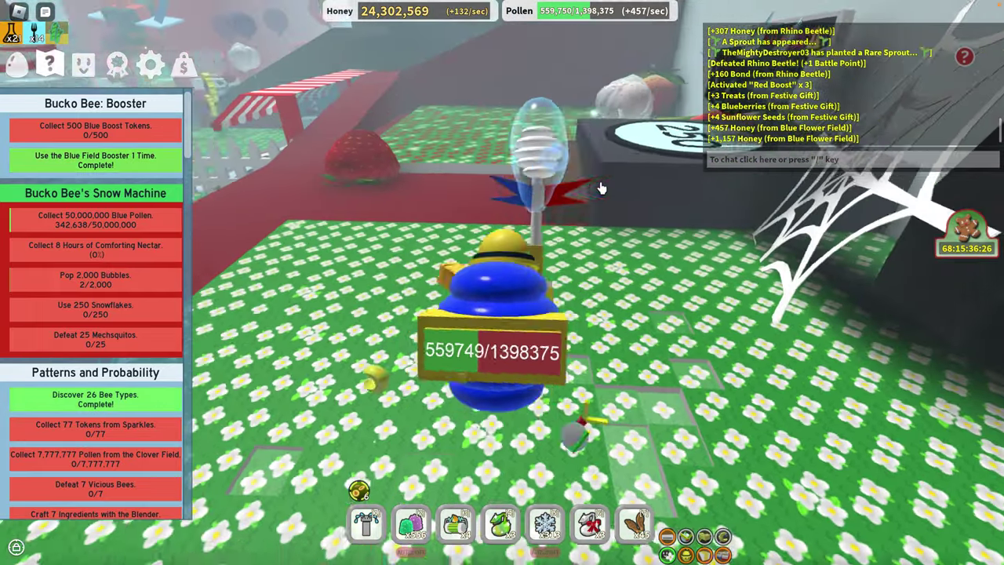
key("space")
key("space")
key("w")
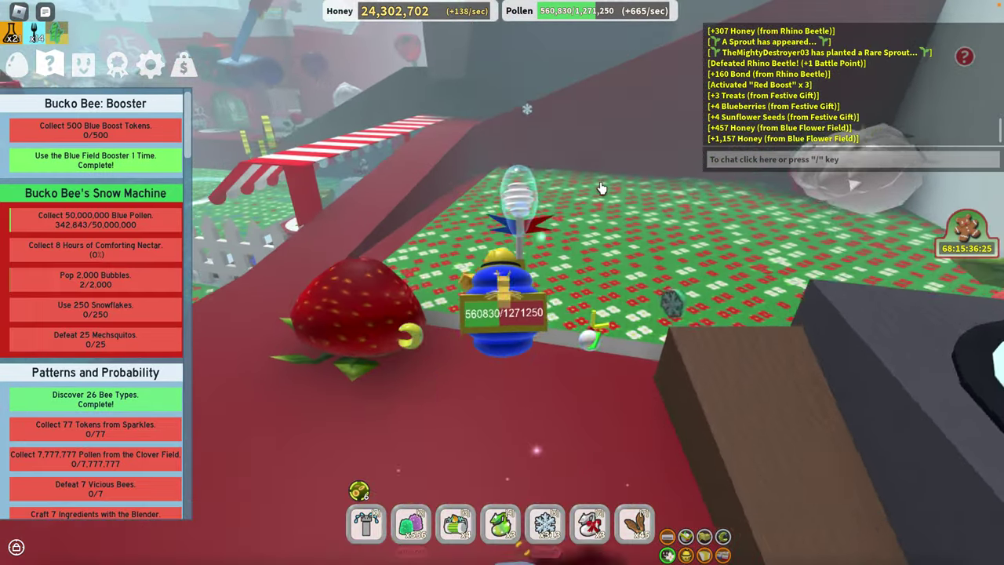
Move among the ladybugs in the Strawberry Field so the bees attack them.
key("space")
key("space")
key("w")
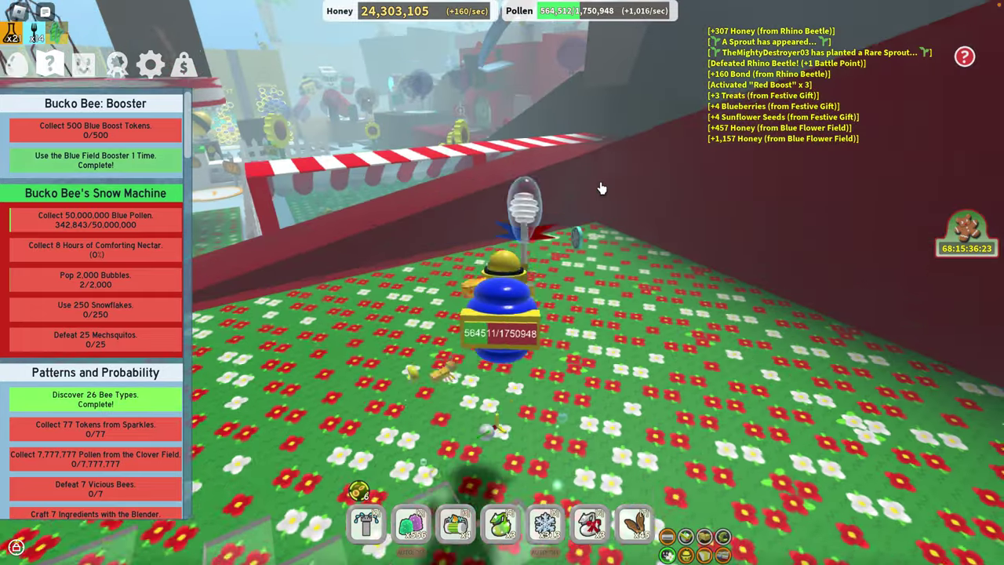
key("w")
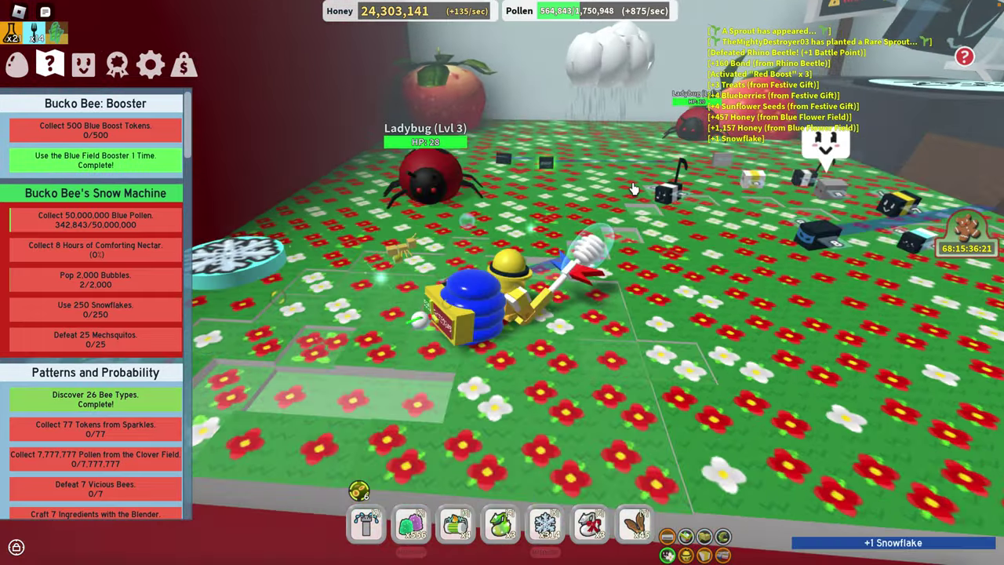
key("w")
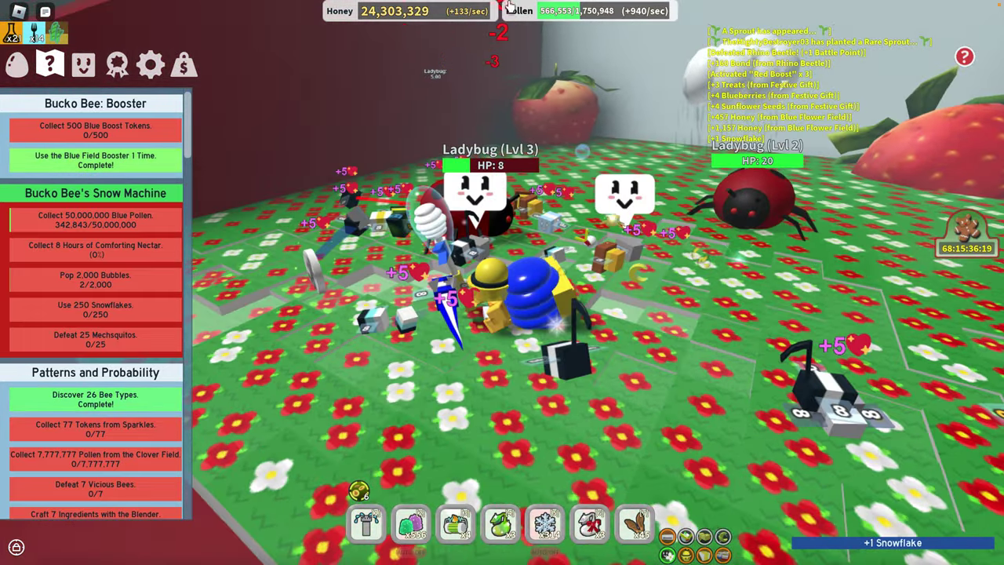